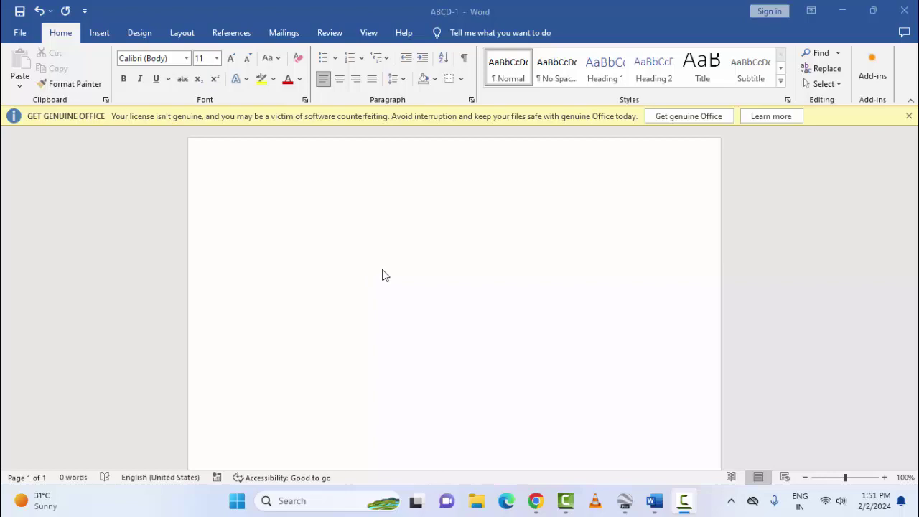
Step: Re-maximize the Word window and open the Customize Ribbon page of Word Options
click(873, 16)
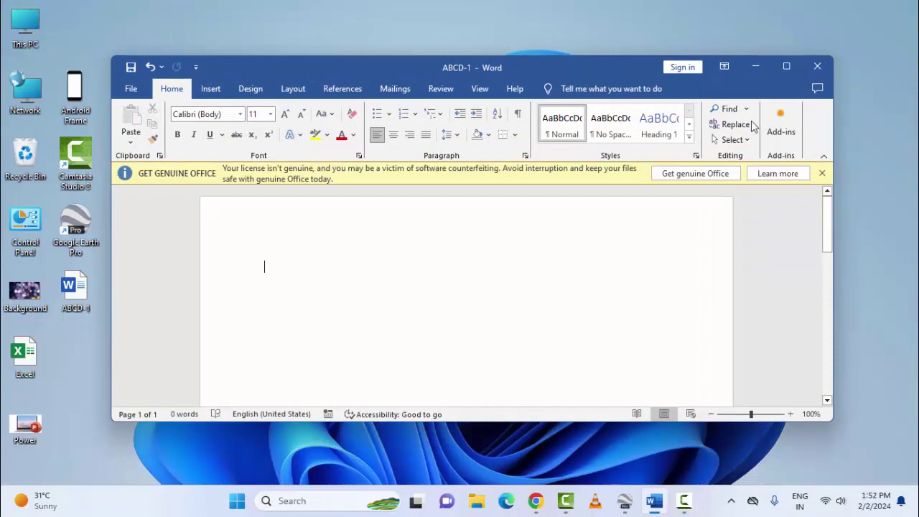
click(786, 67)
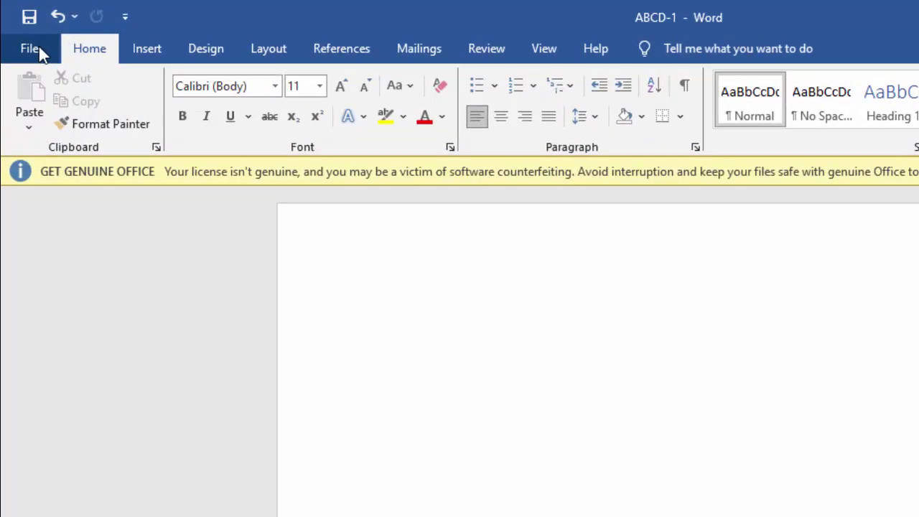
click(38, 46)
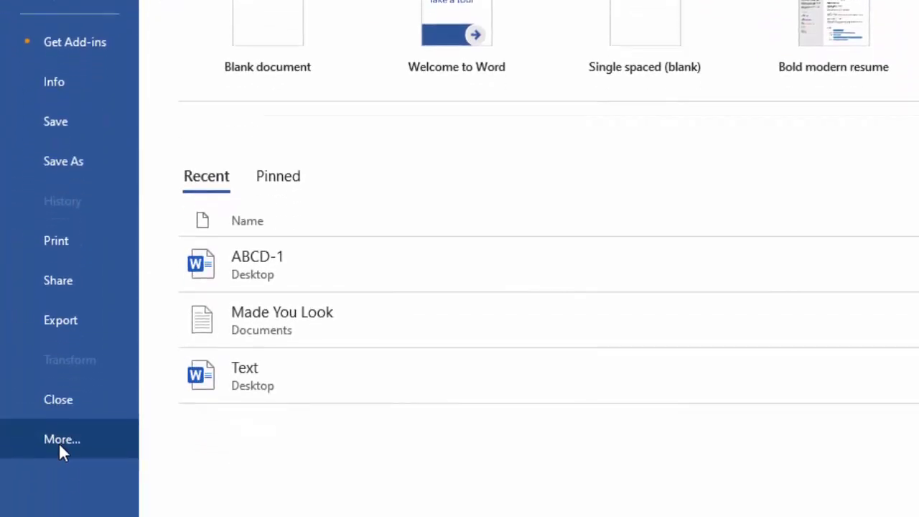
click(58, 442)
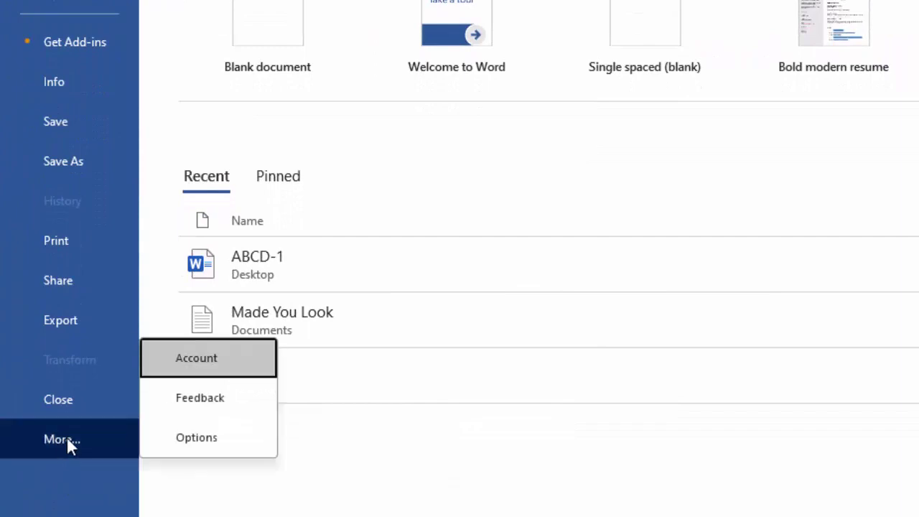
click(203, 442)
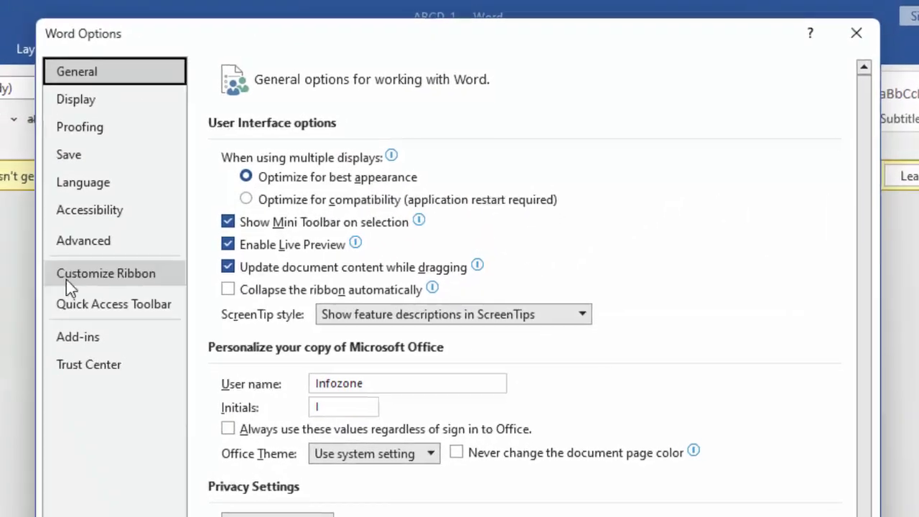
click(124, 295)
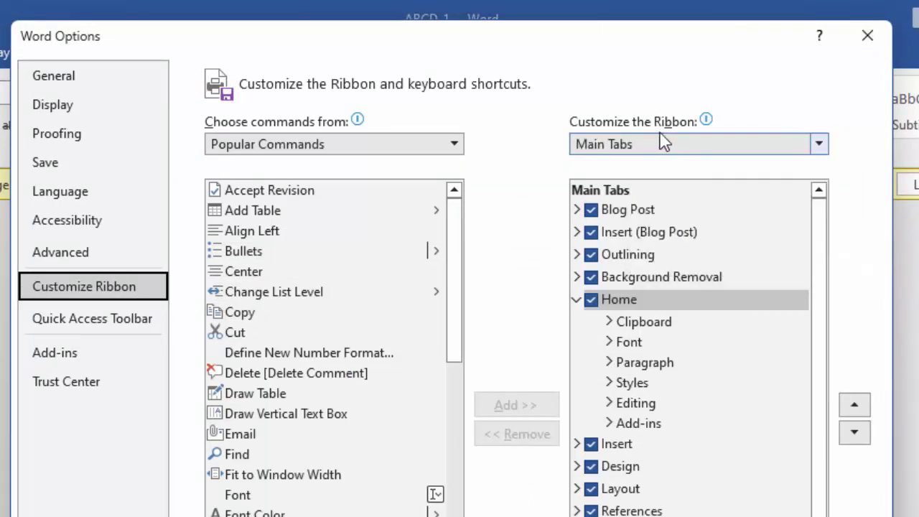
Step: Choose Main Tabs and tick the Design tab checkbox
click(826, 144)
click(607, 186)
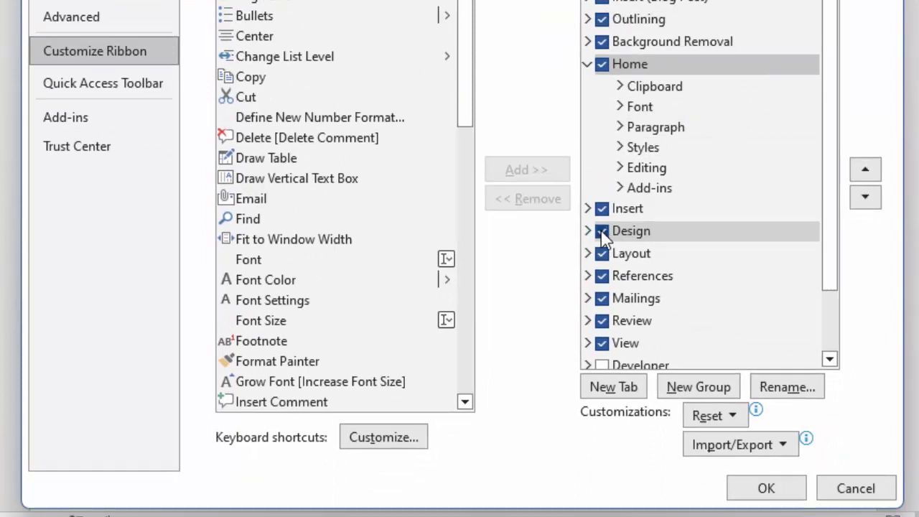
click(602, 231)
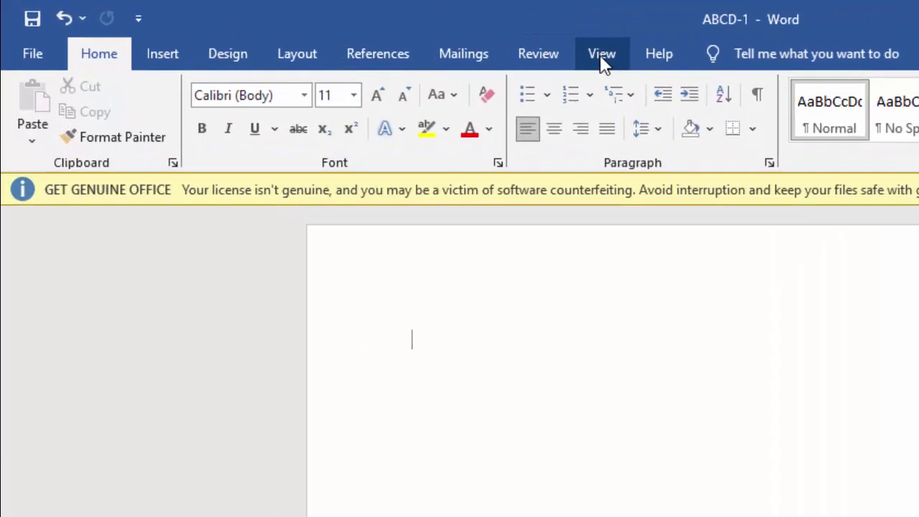
Step: Switch the ABCD-1 document to Print Layout view from the View tab
click(602, 57)
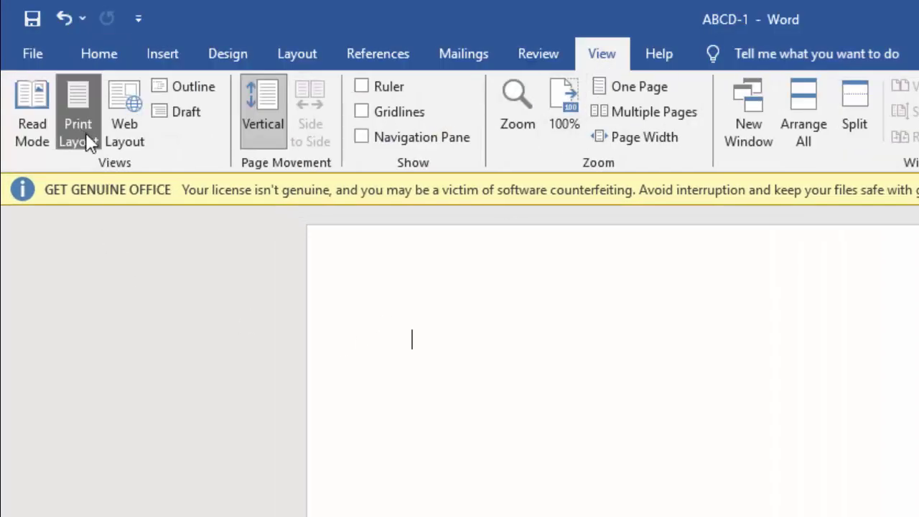
click(81, 113)
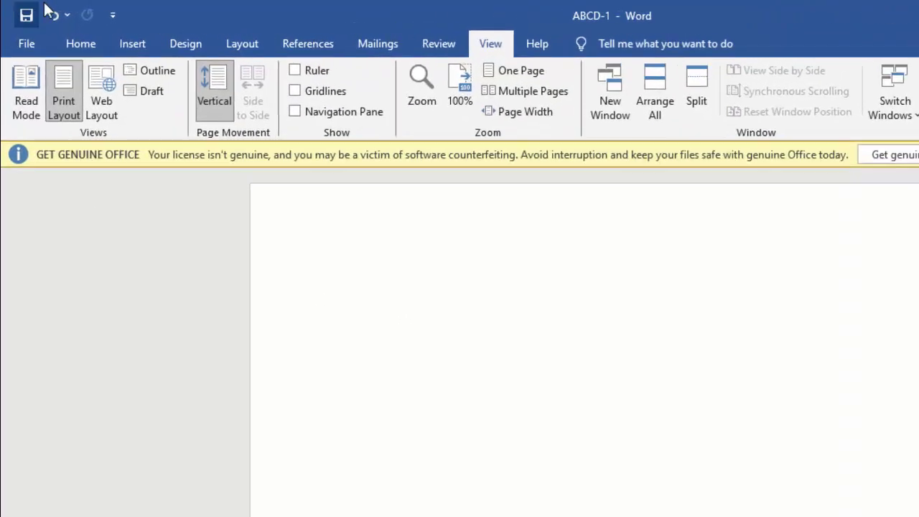
Step: Browse to the Desktop folder and select ABCD-1 in the Open dialog
click(36, 61)
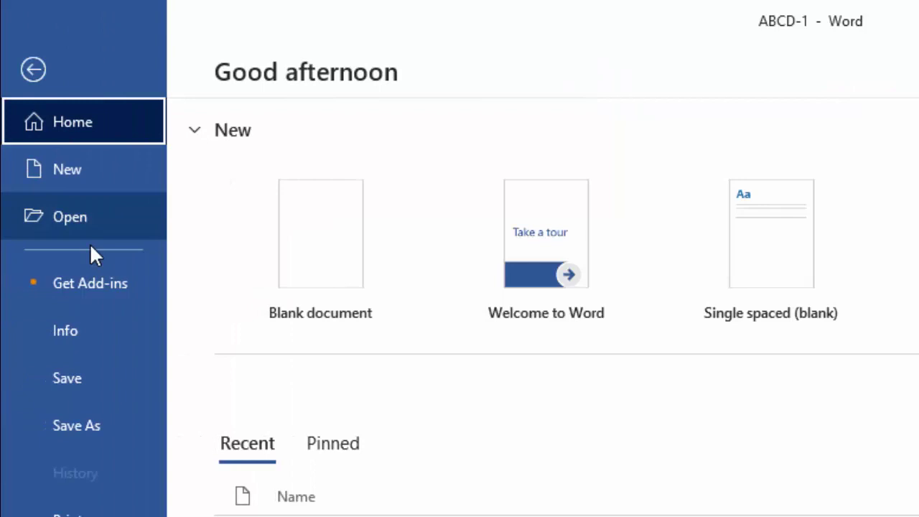
click(86, 223)
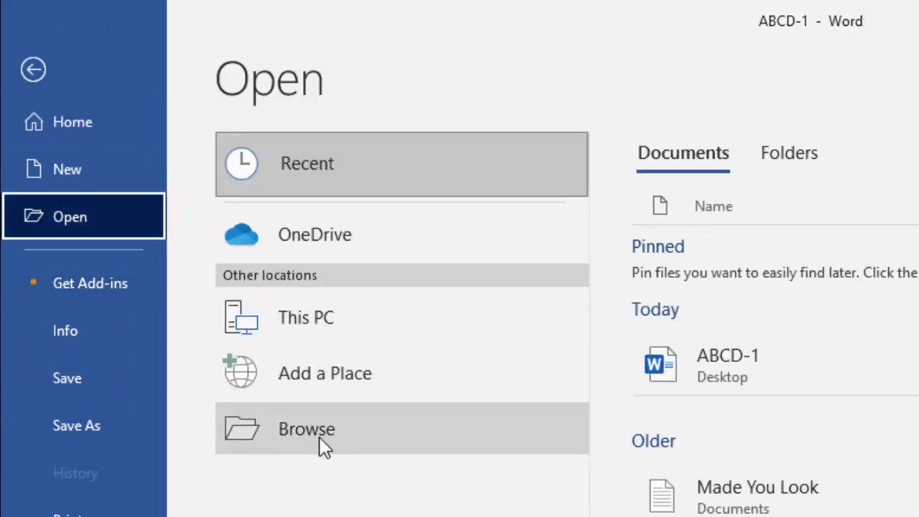
click(320, 438)
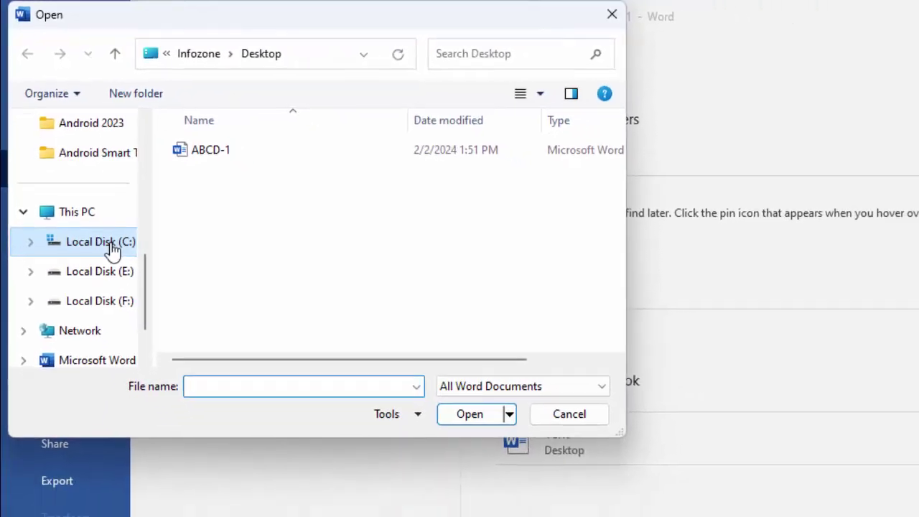
click(100, 223)
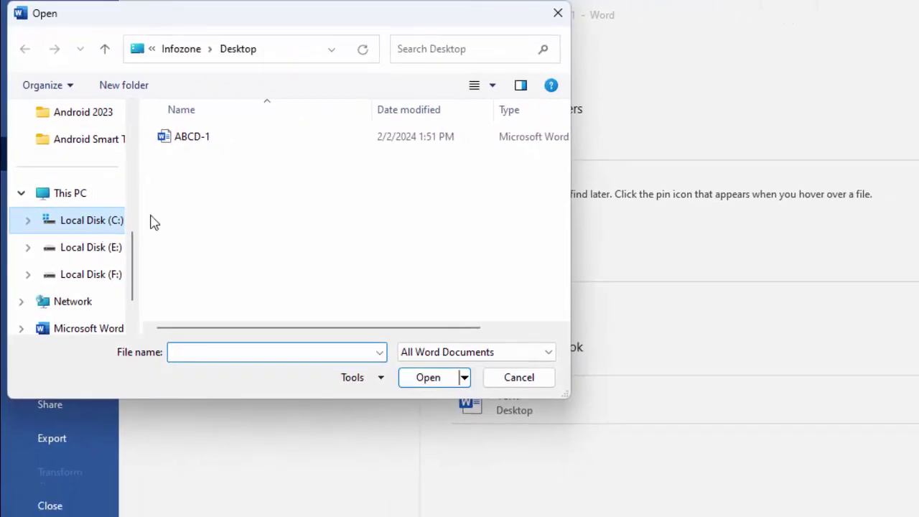
scroll(97, 232, up, 2)
scroll(98, 230, up, 2)
click(96, 226)
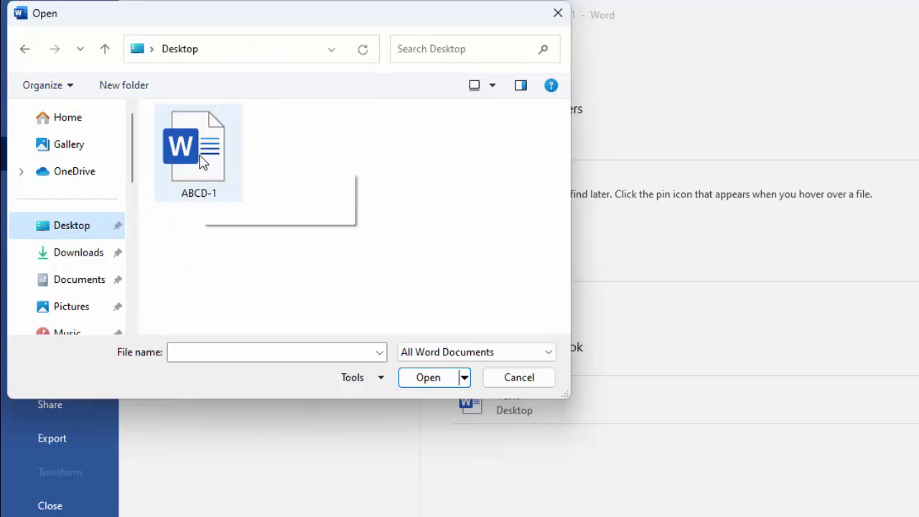
click(213, 170)
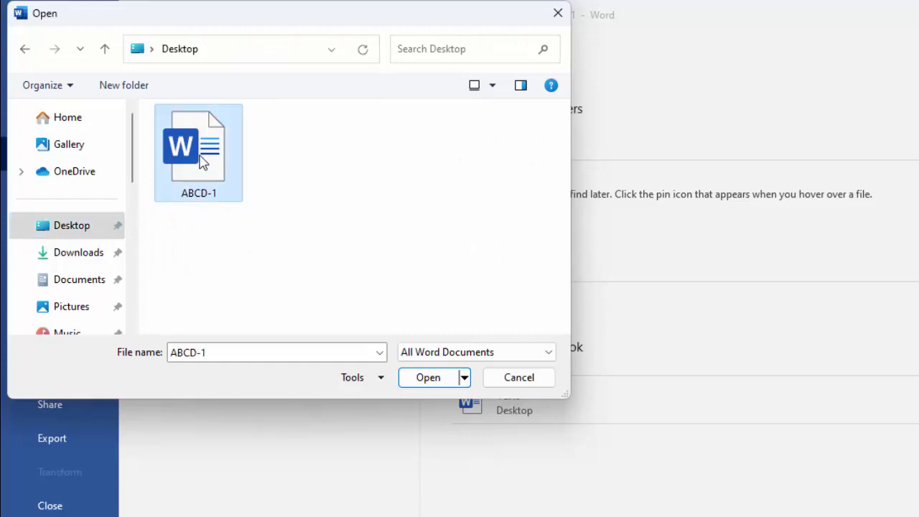
Step: Look at the alternative open options, then cancel and return to the blank document
click(464, 378)
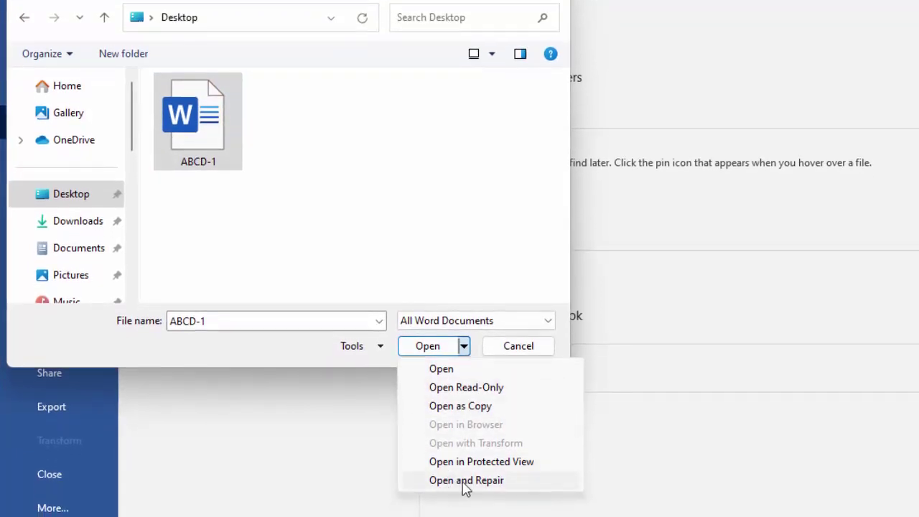
click(599, 442)
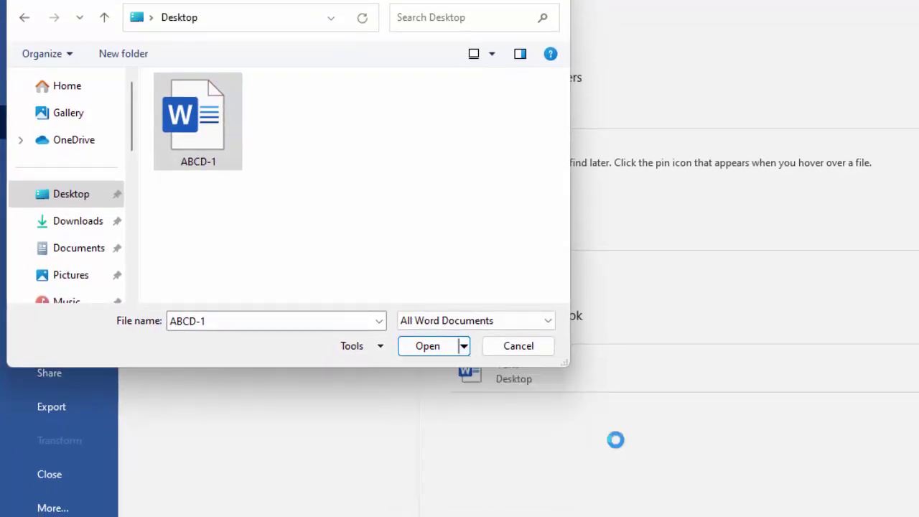
click(522, 351)
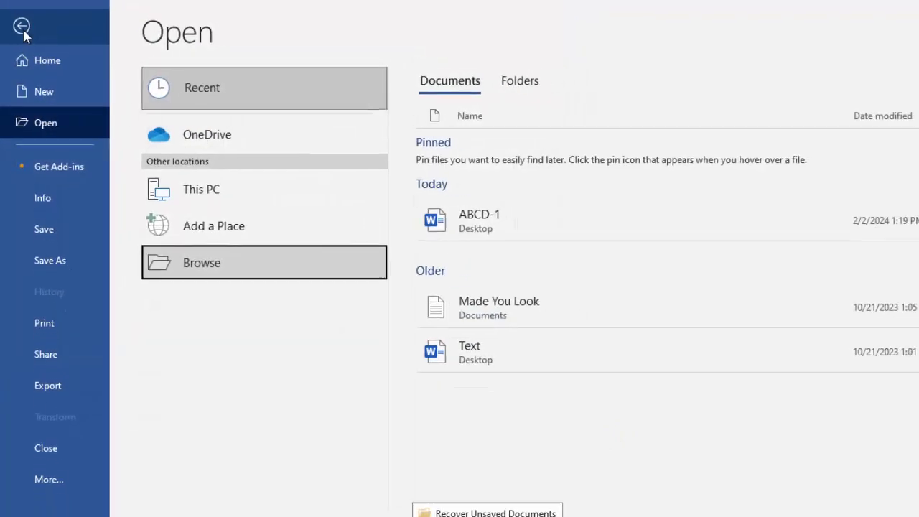
click(22, 26)
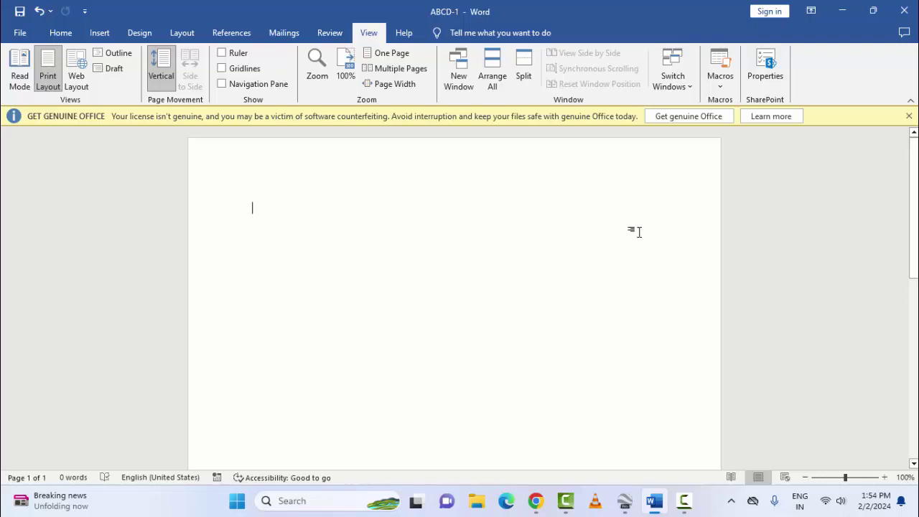
Step: Minimize Word and go to Apps > Installed apps in Windows Settings
click(842, 10)
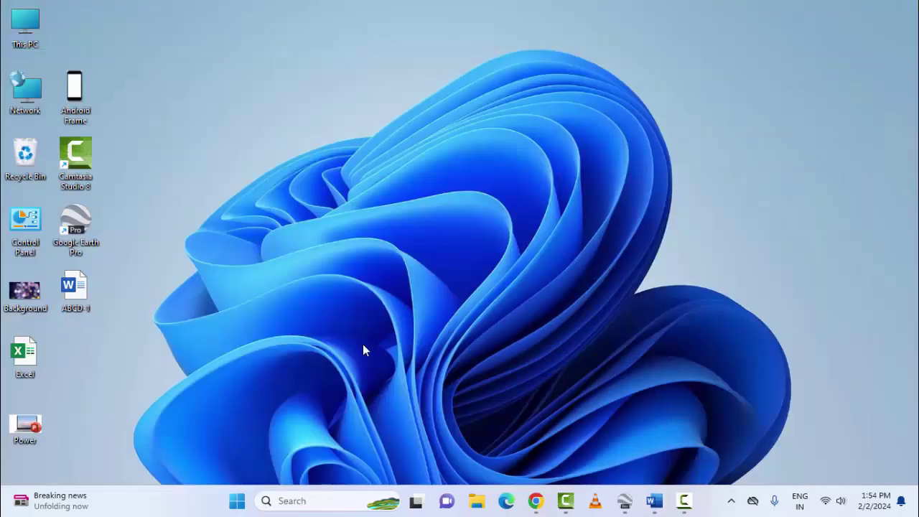
click(237, 503)
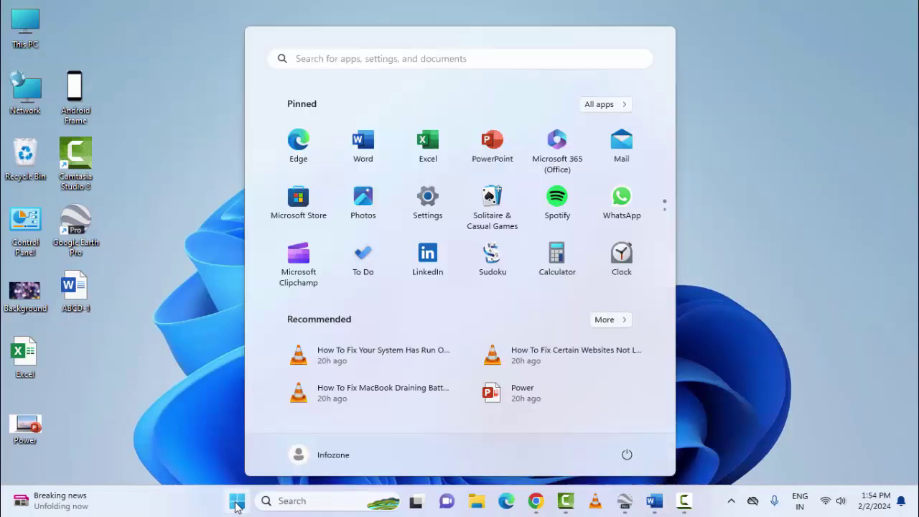
click(425, 204)
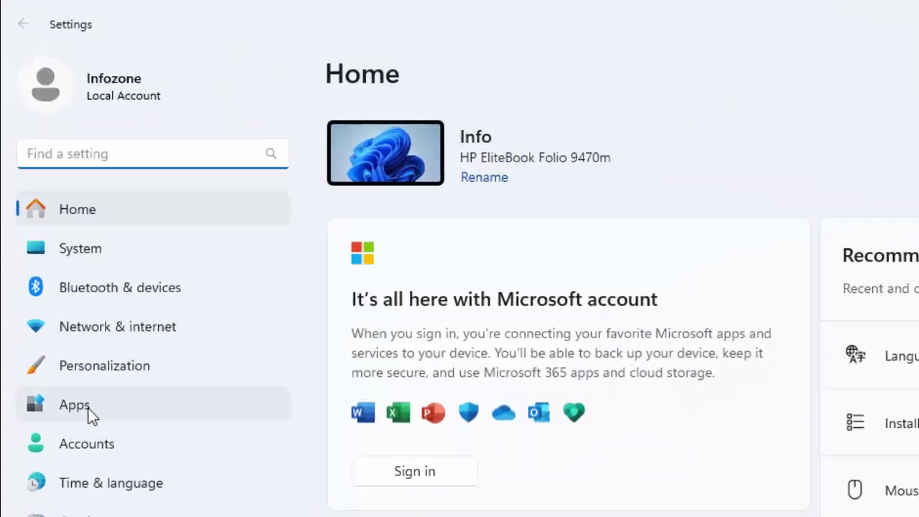
click(82, 445)
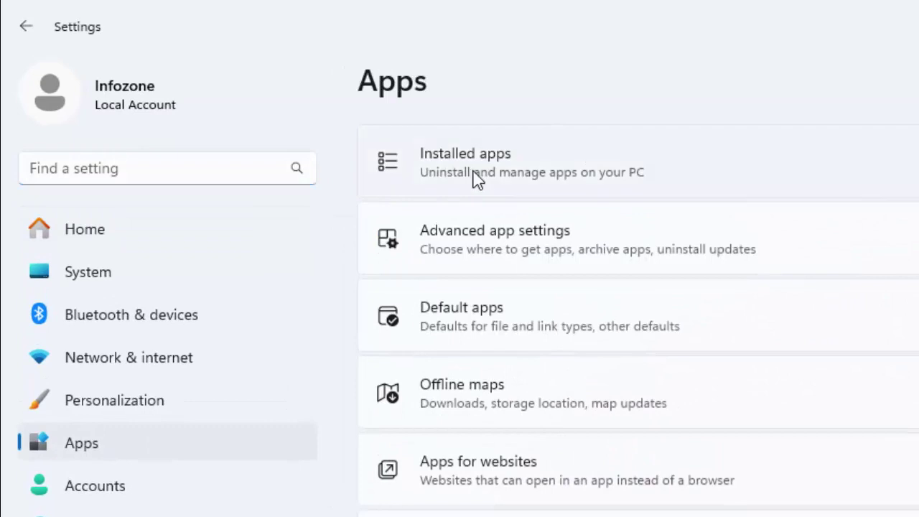
click(474, 179)
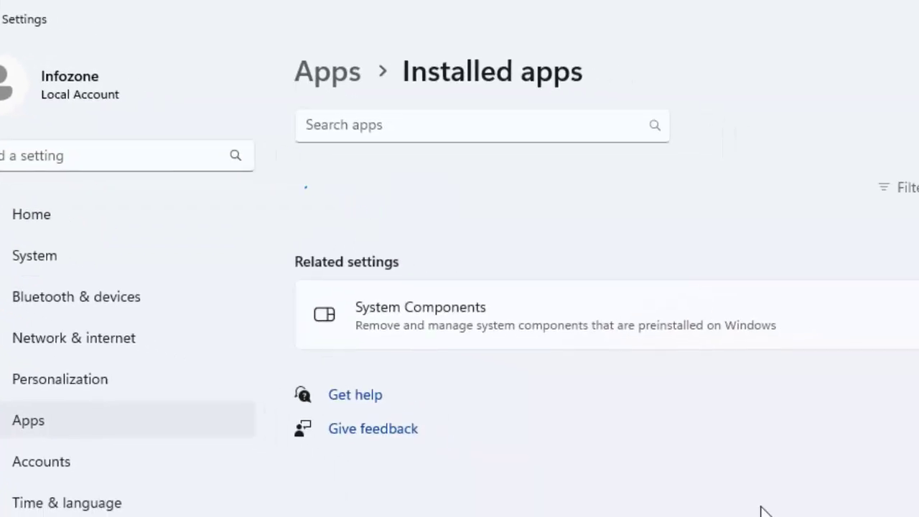
Step: Search installed apps for 'office' and open Microsoft 365 (Office) advanced options
click(75, 76)
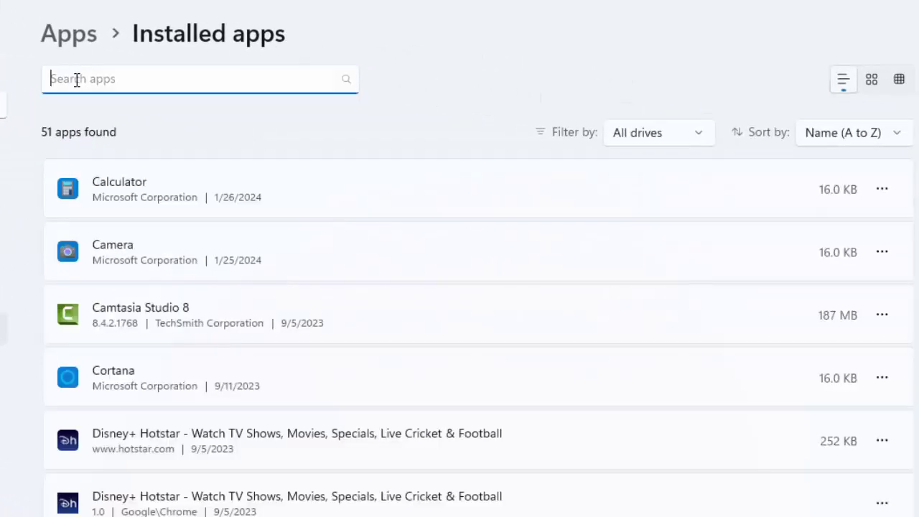
text(office)
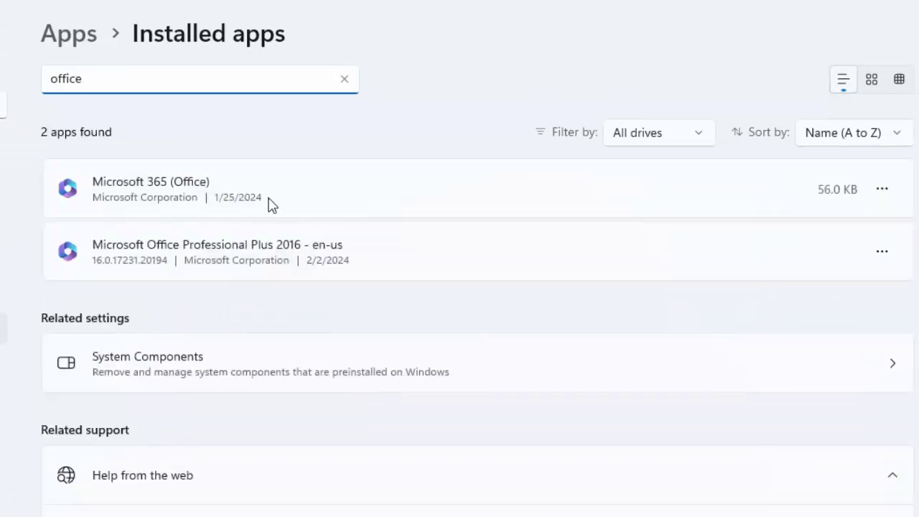
click(882, 191)
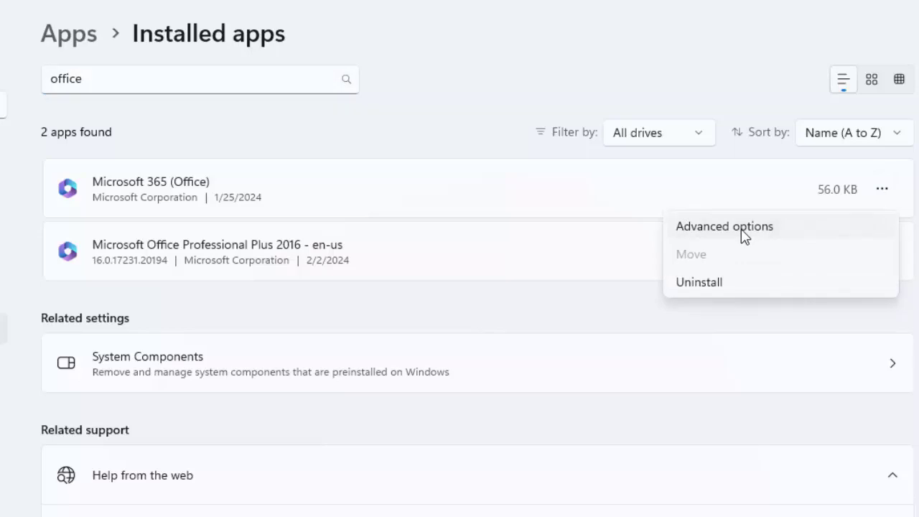
click(744, 228)
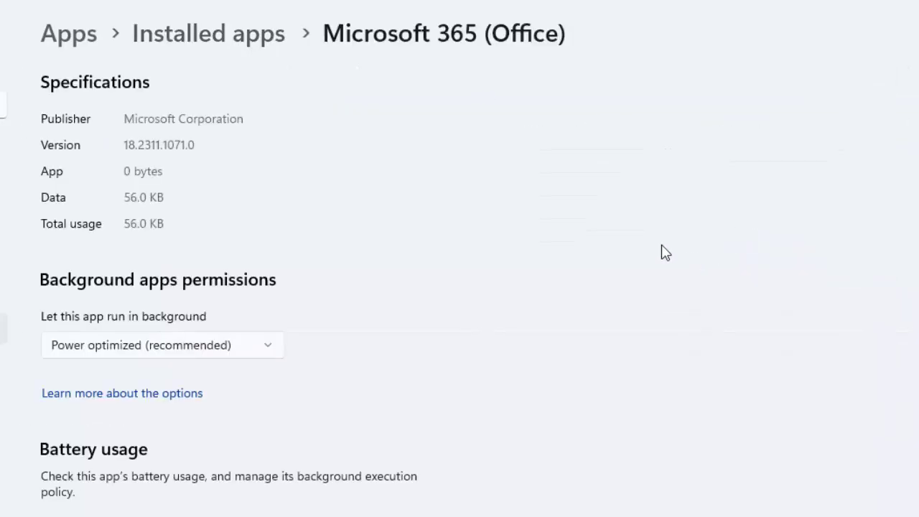
Step: Reset Microsoft 365 (Office) and confirm deleting its app data
scroll(539, 259, down, 5)
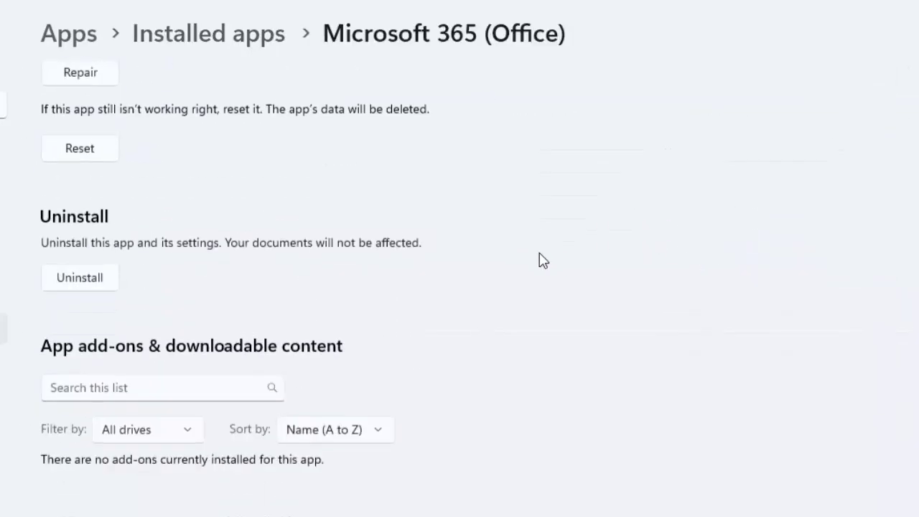
scroll(538, 258, down, 5)
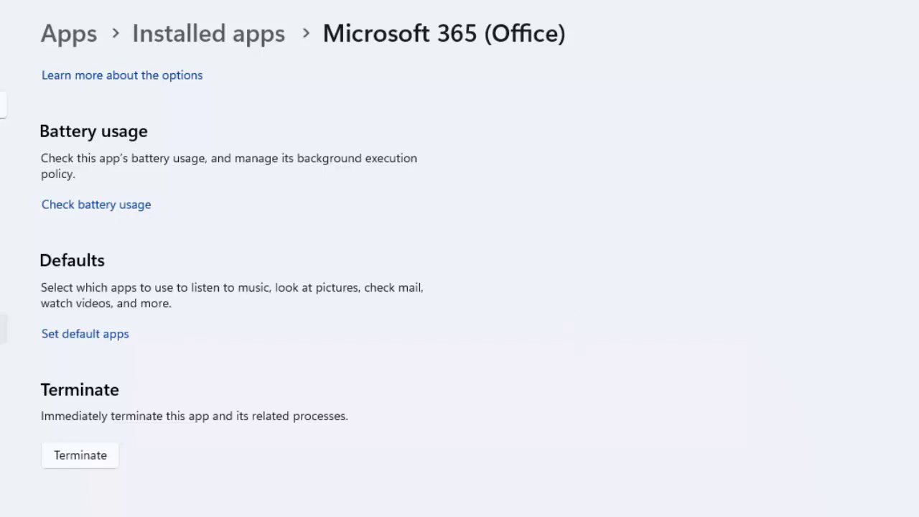
scroll(67, 426, down, 3)
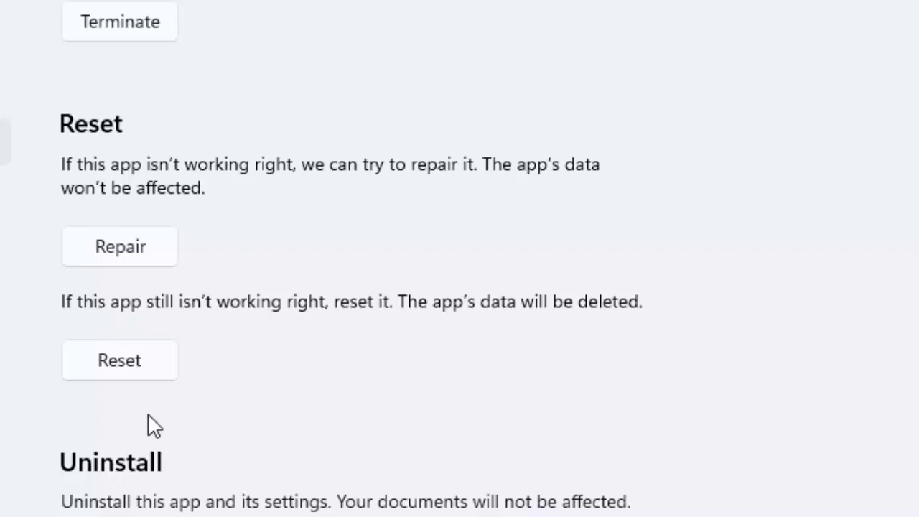
click(158, 368)
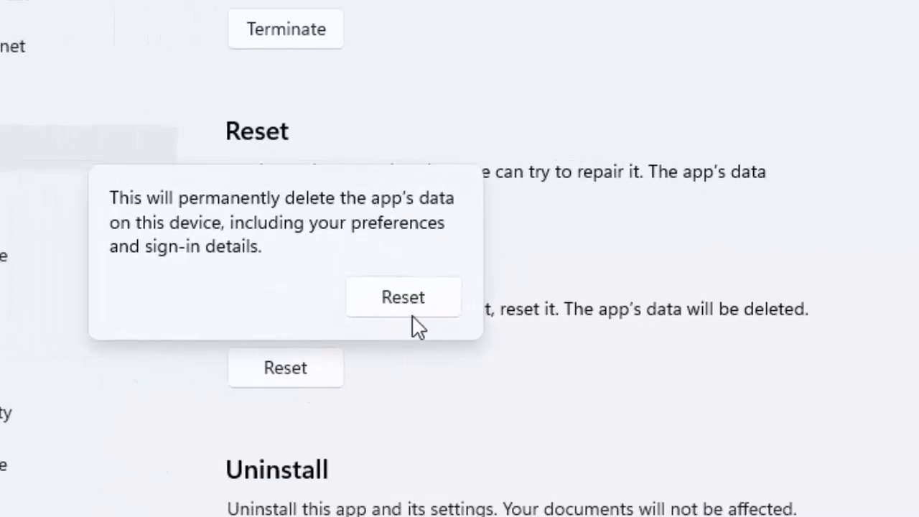
click(416, 302)
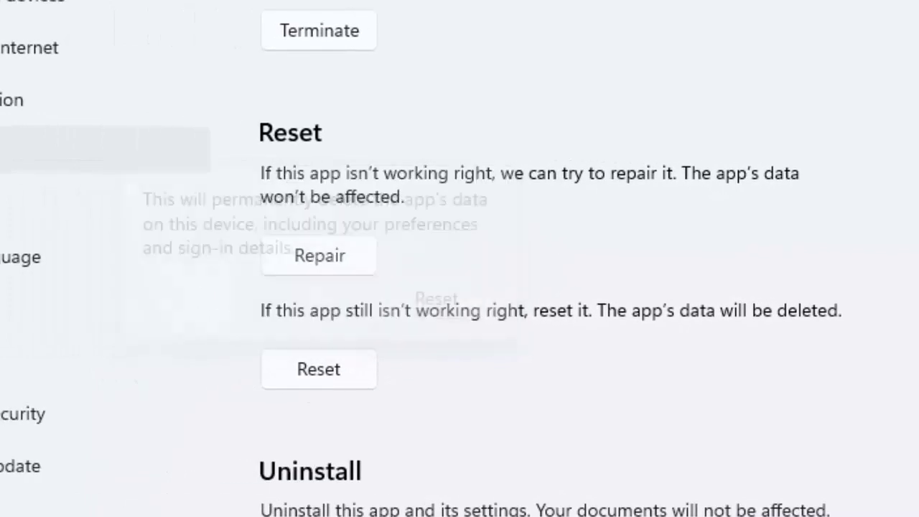